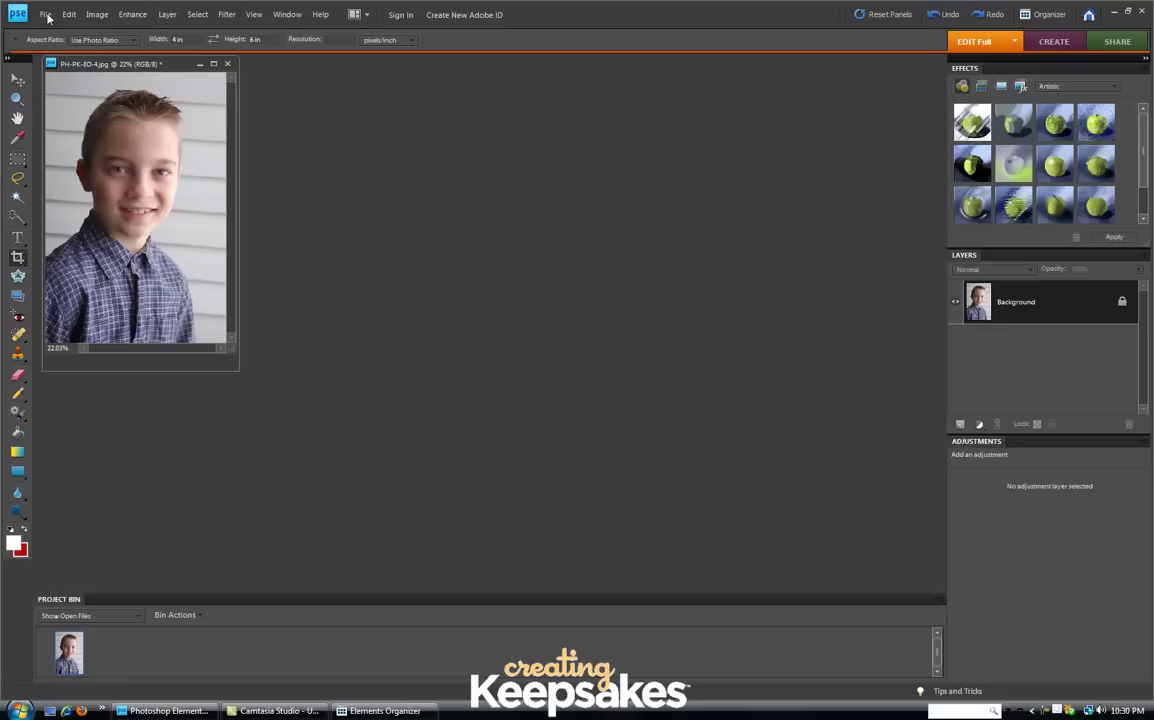
- Open the Print dialog from the File menu for the boy's portrait
left_click(46, 15)
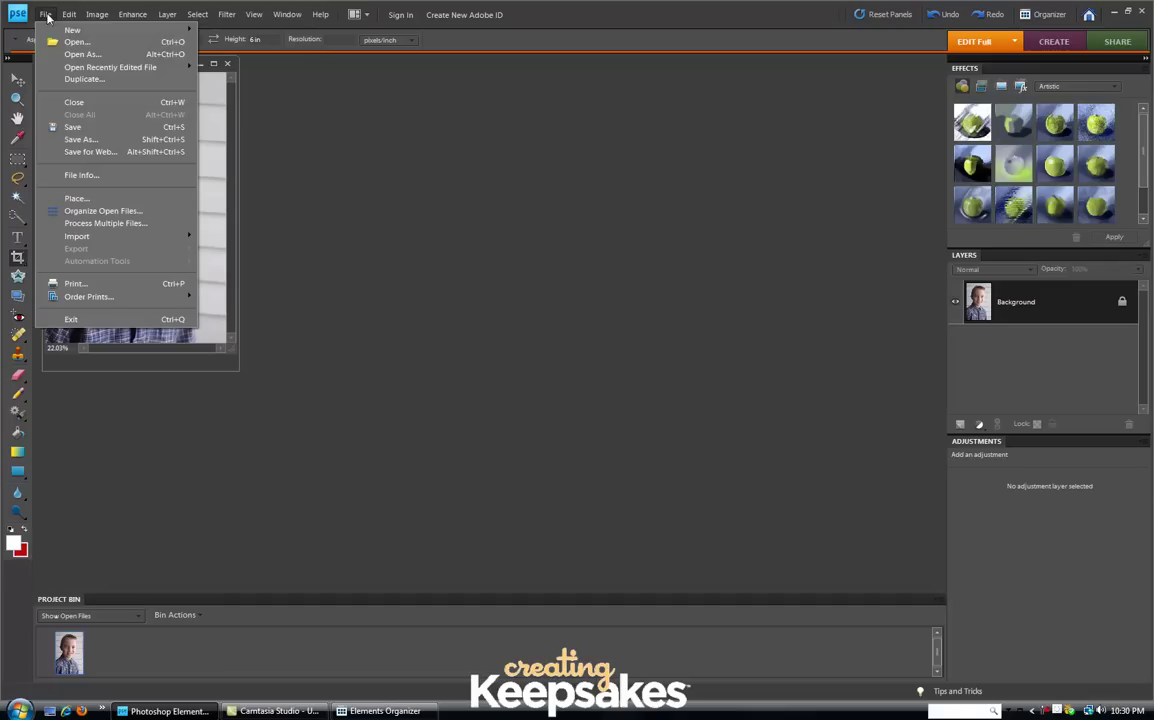
left_click(77, 285)
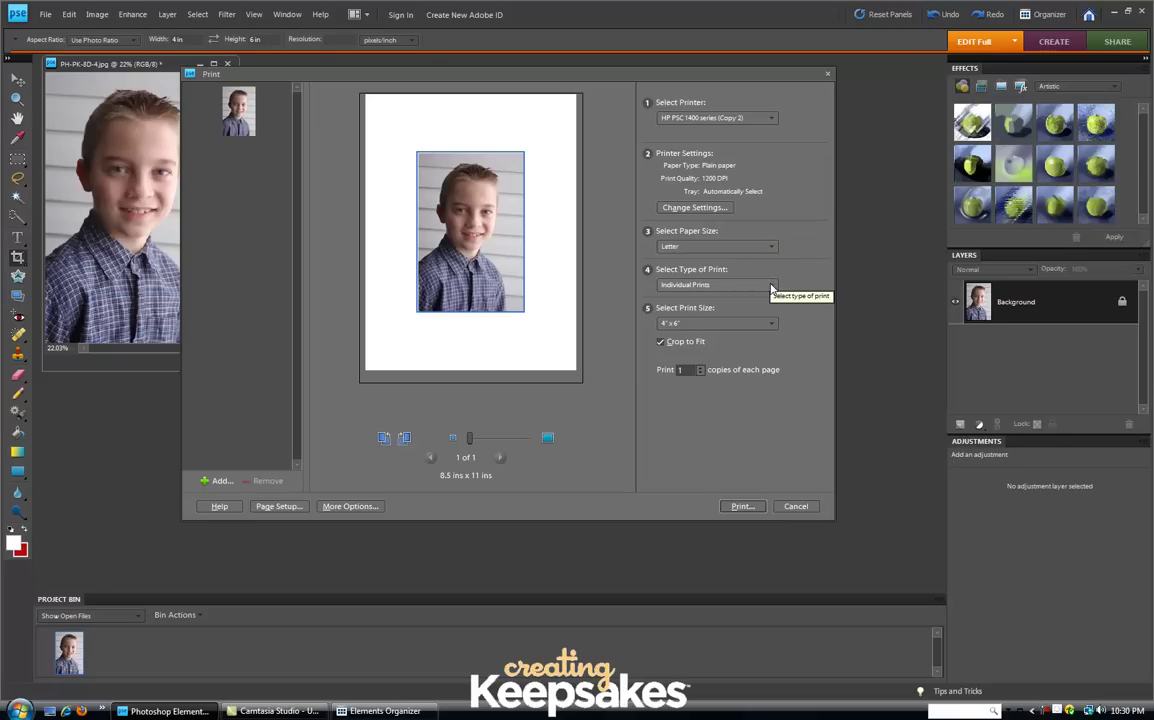
- Set the print type to Picture Package and continue the job in Elements Organizer
left_click(771, 289)
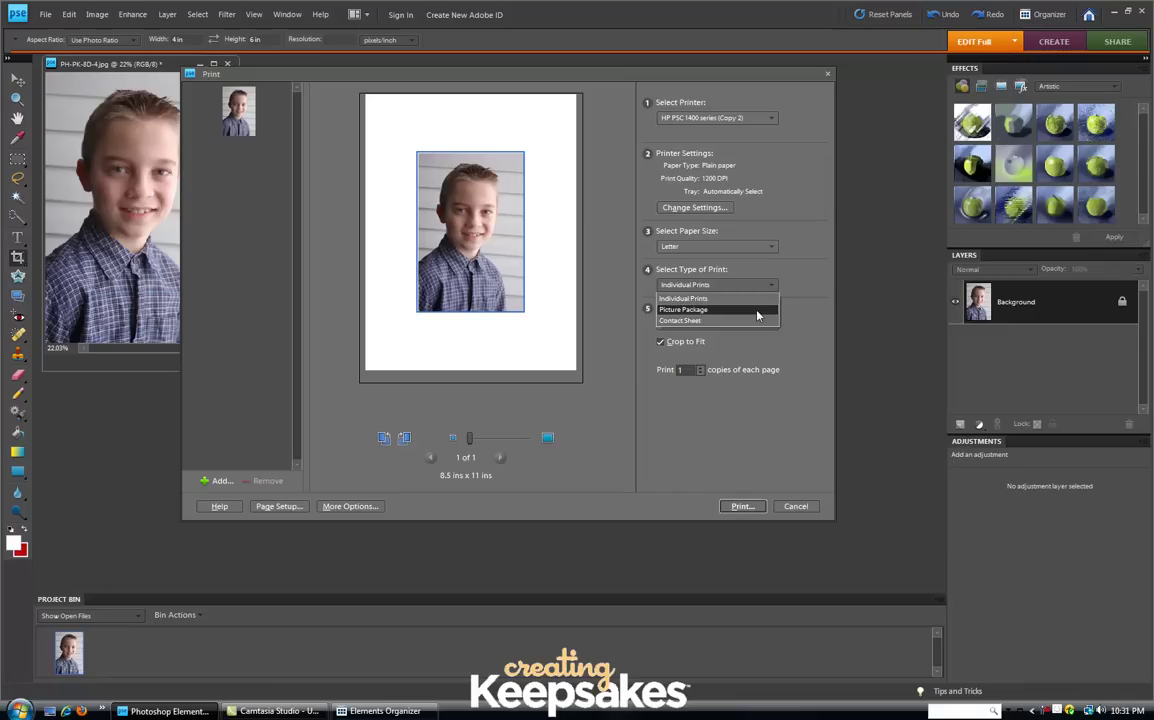
left_click(757, 310)
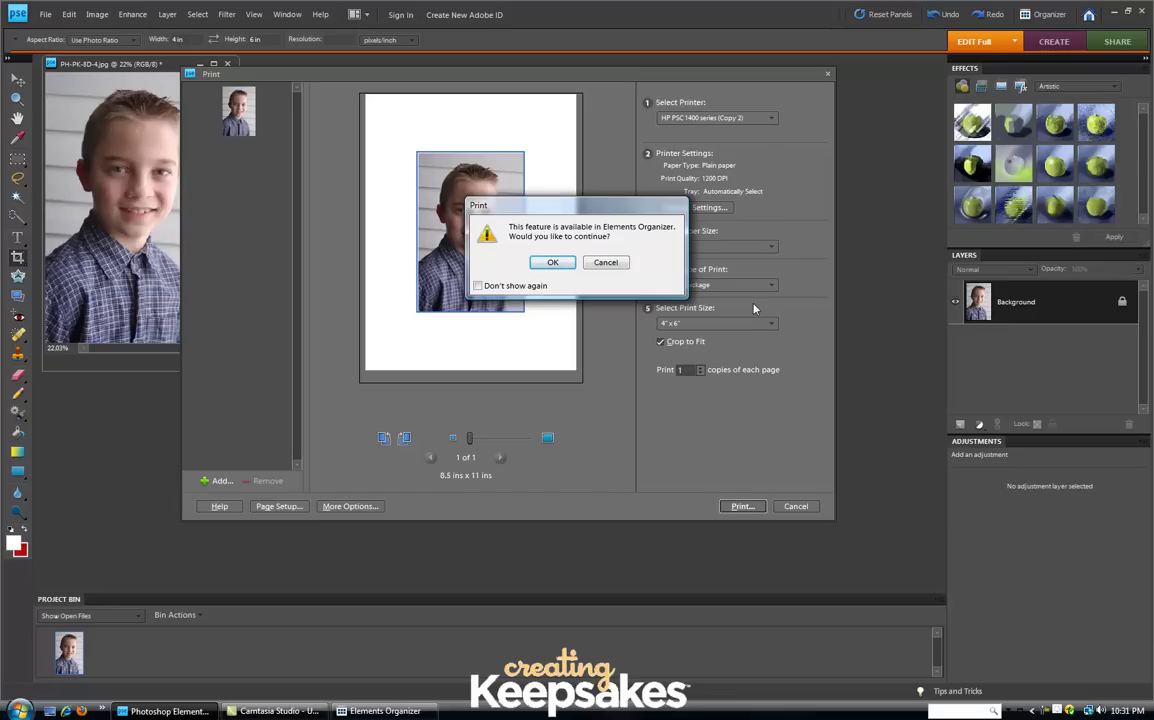
left_click(566, 262)
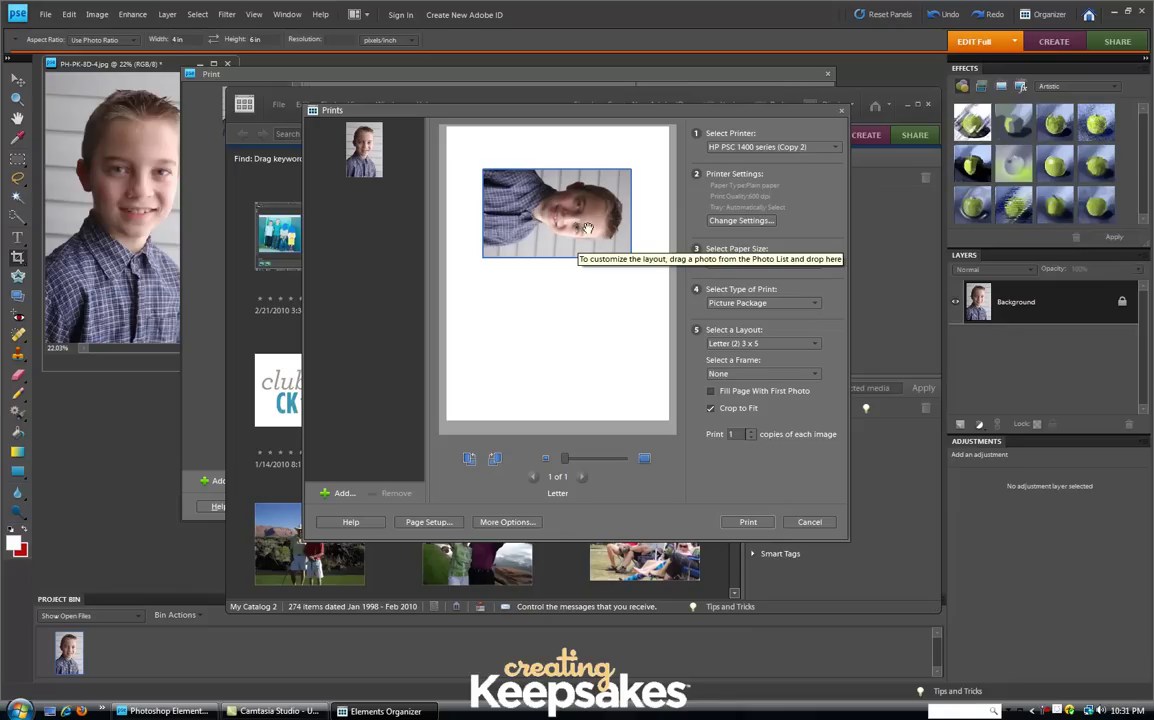
- Switch the picture package layout from Letter (2) 3x5 to Letter (4) 3.5x5
left_click(816, 345)
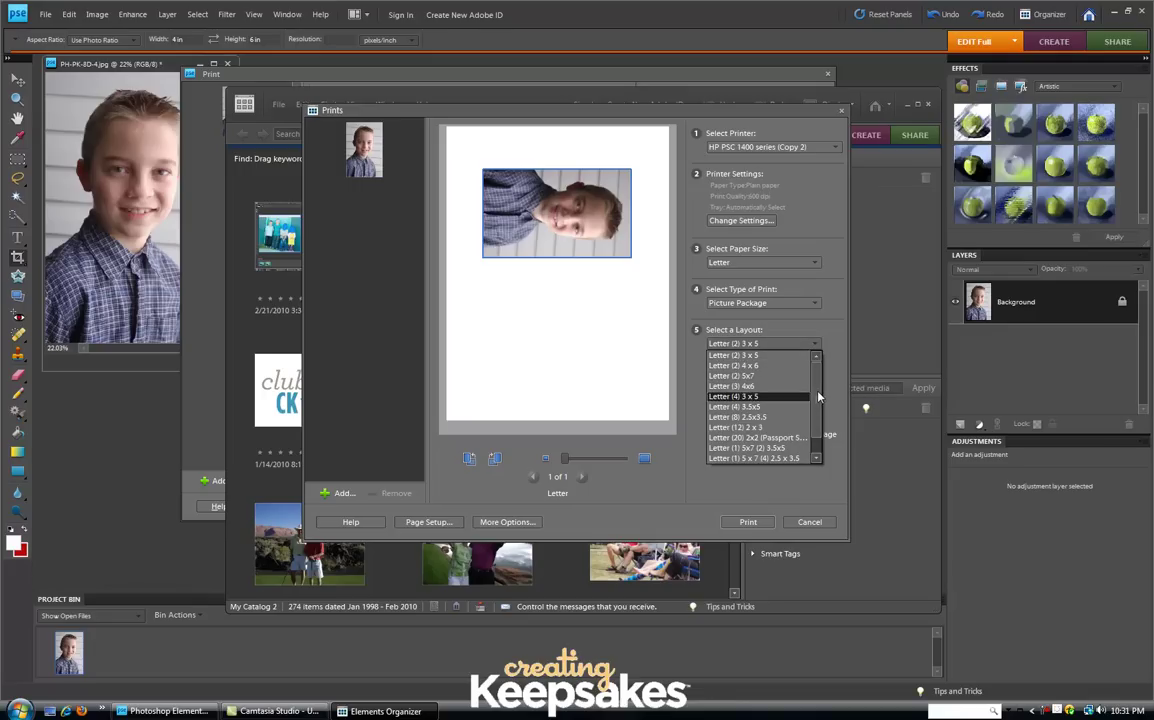
left_click_drag(818, 397, 818, 423)
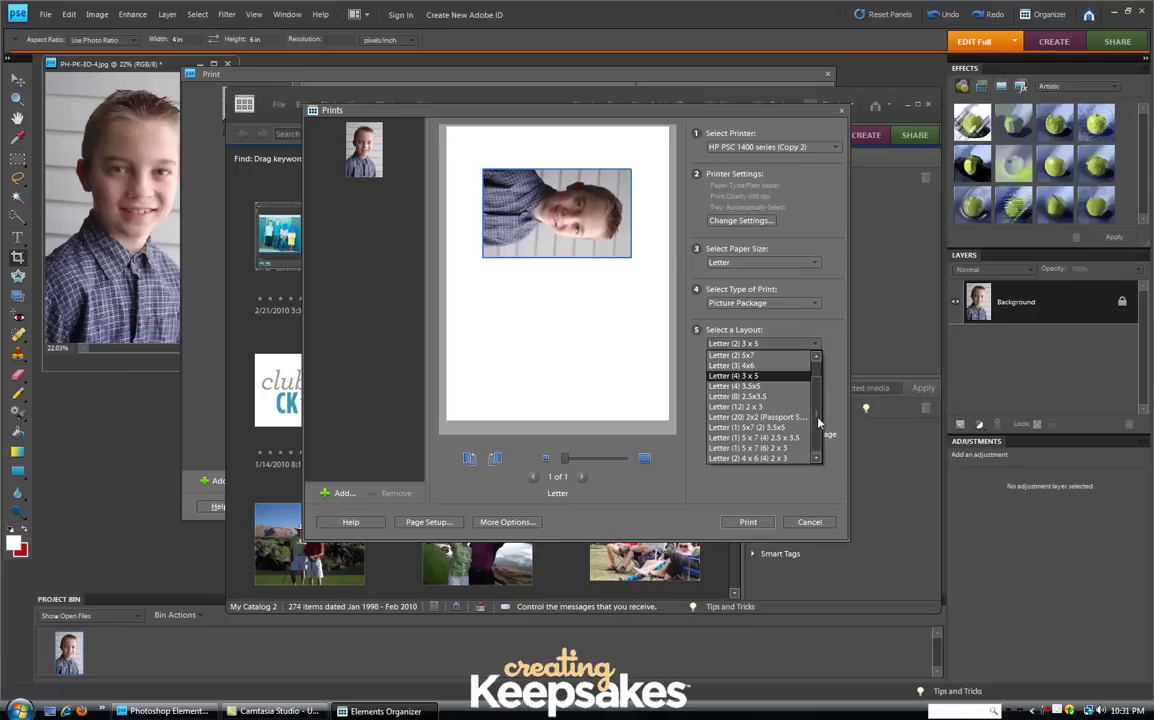
left_click_drag(818, 423, 818, 398)
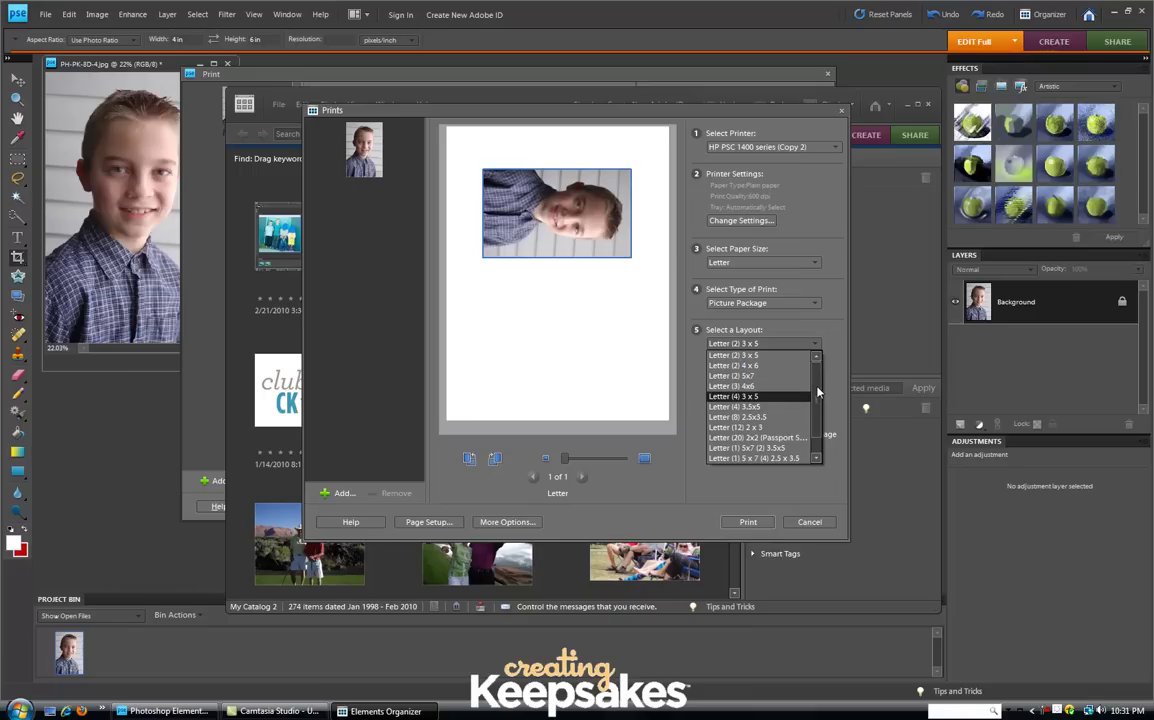
left_click(765, 408)
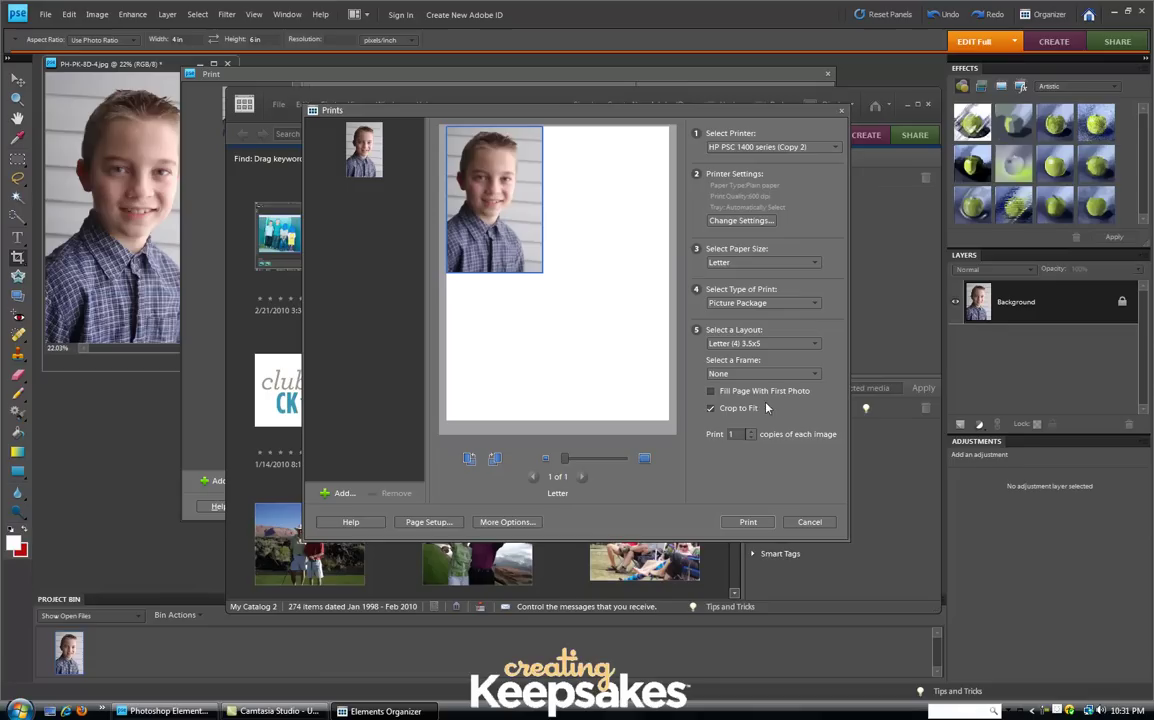
- Turn on Fill Page With First Photo so the portrait fills all four 3.5x5 slots
left_click(711, 391)
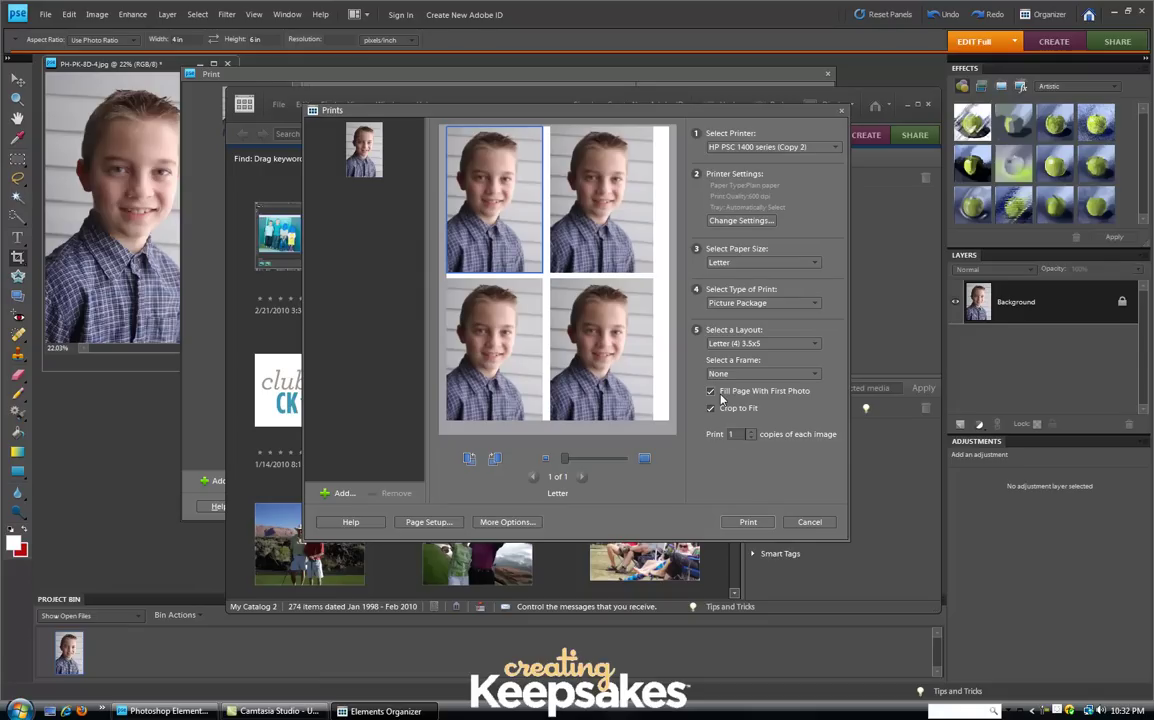
- Switch the layout to Letter (1) 5 x 7 (6) 2 x 3
left_click(818, 344)
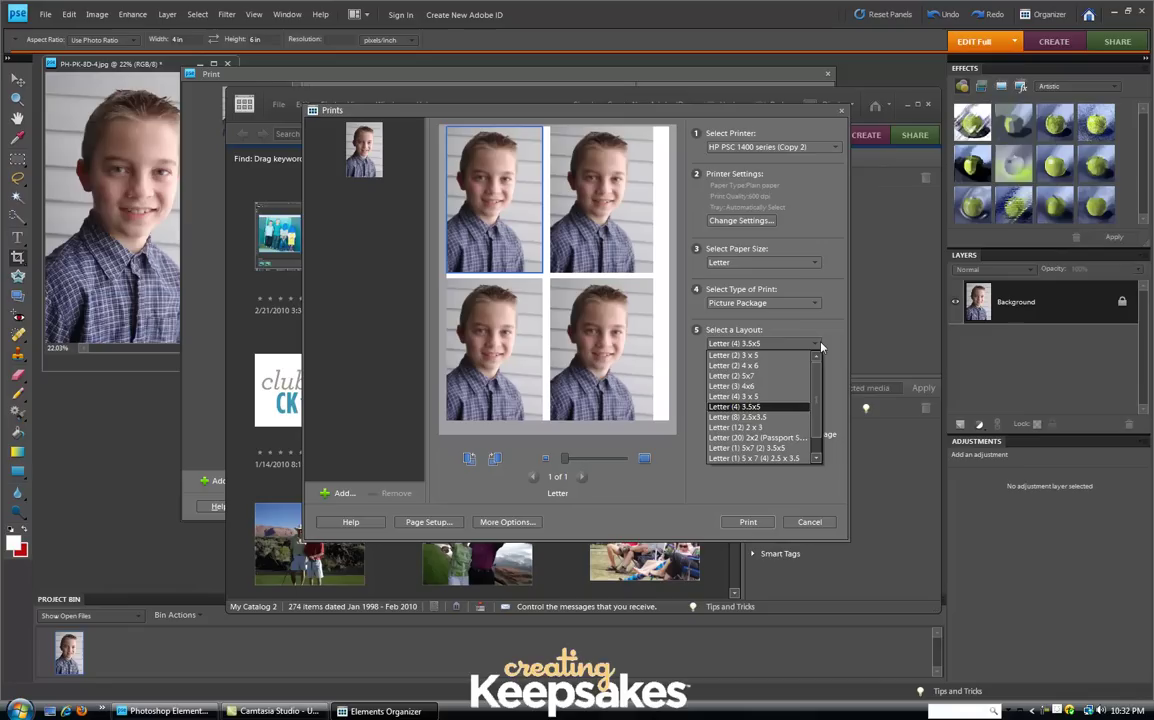
scroll(797, 443, "down", 1)
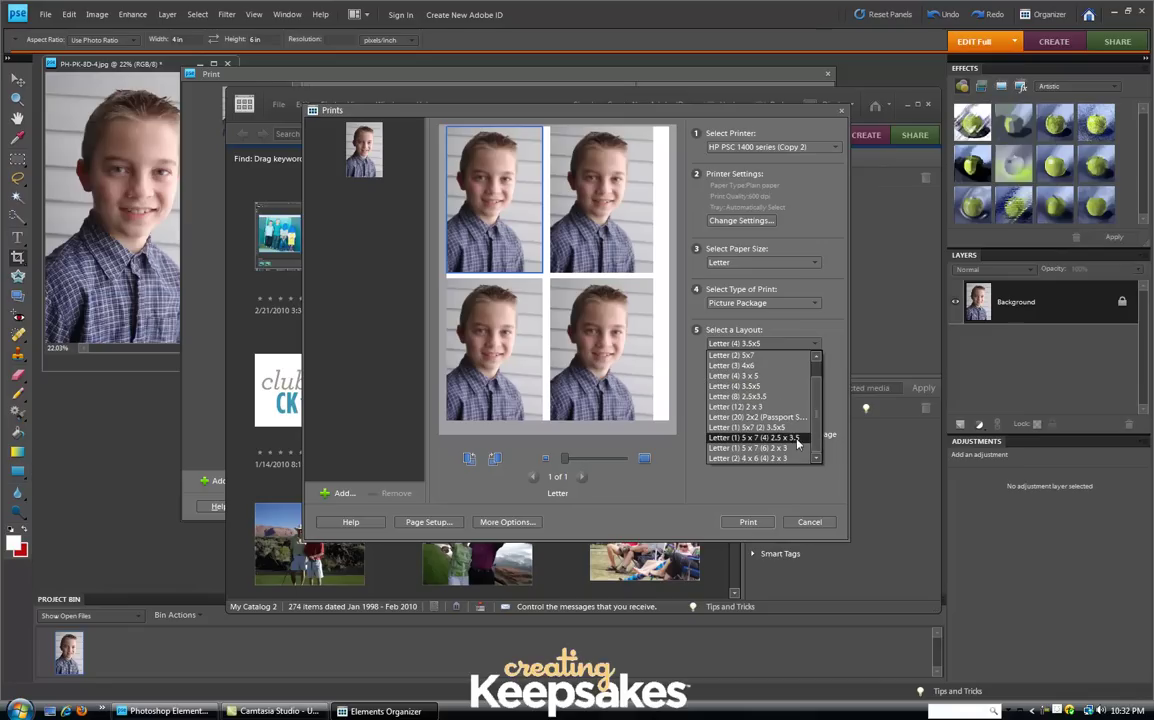
left_click(797, 451)
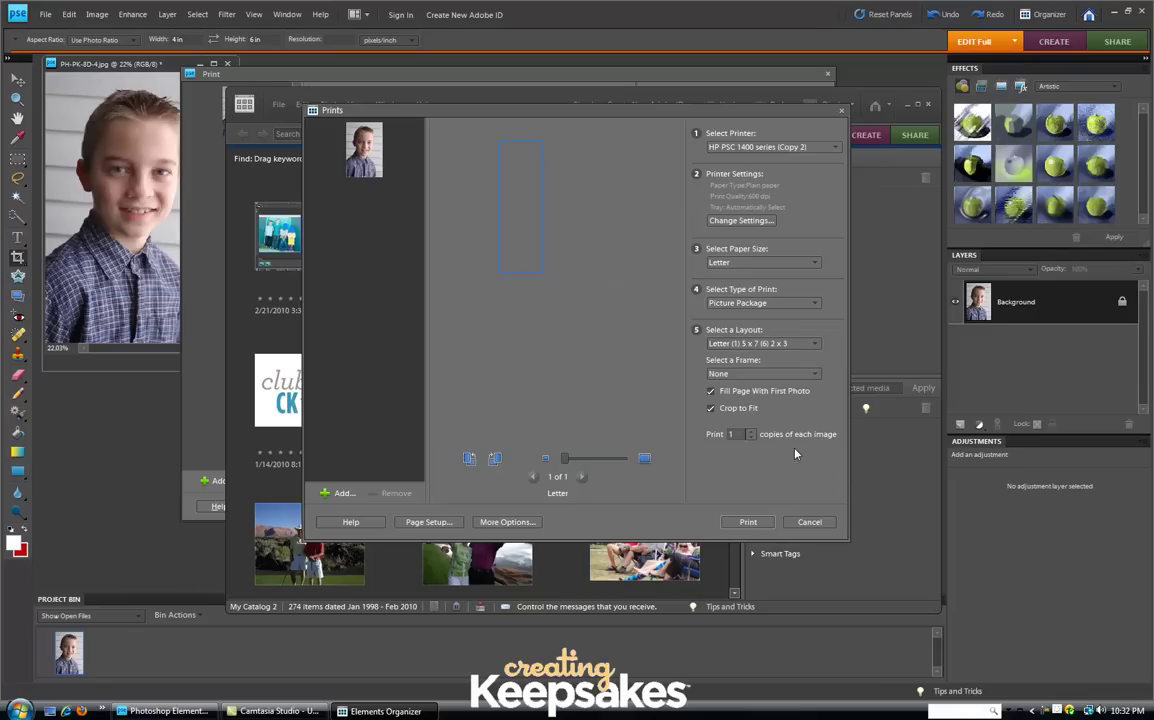